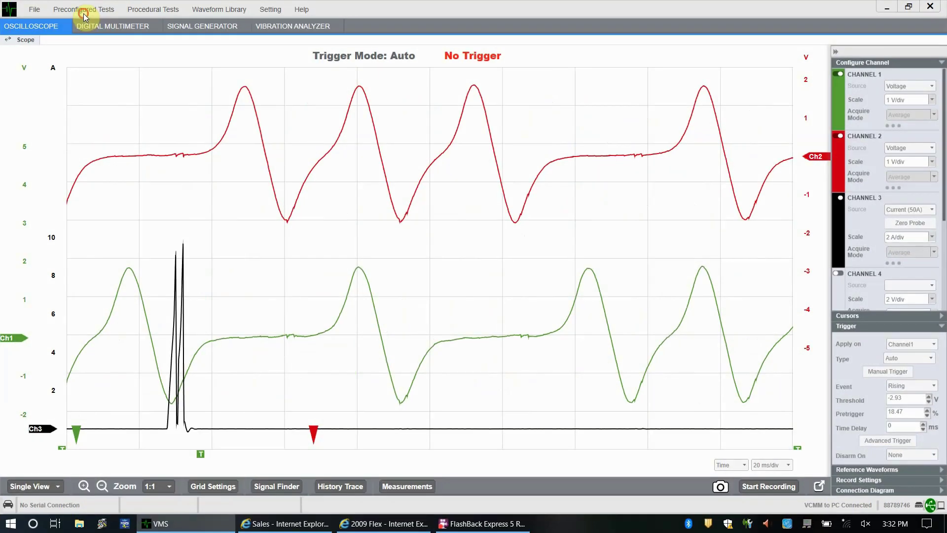
pyautogui.click(85, 10)
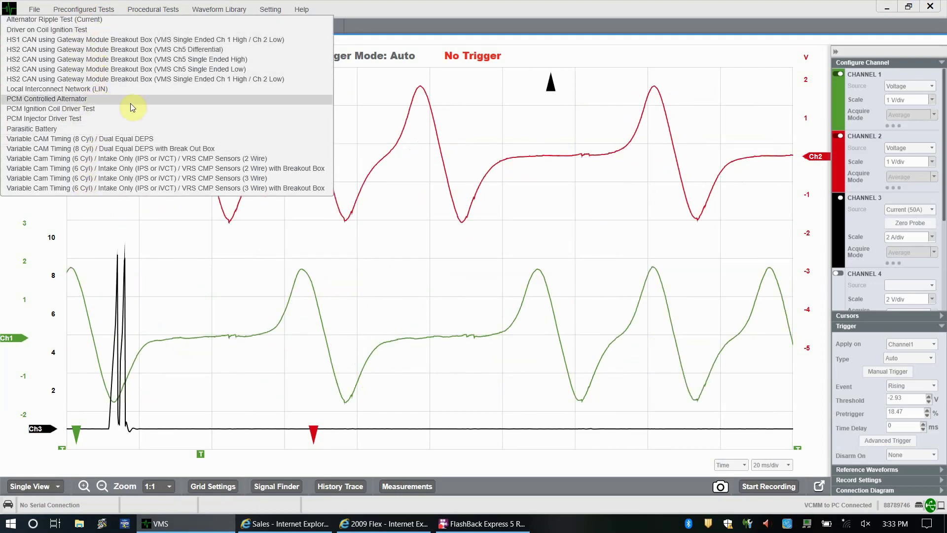
pyautogui.click(321, 271)
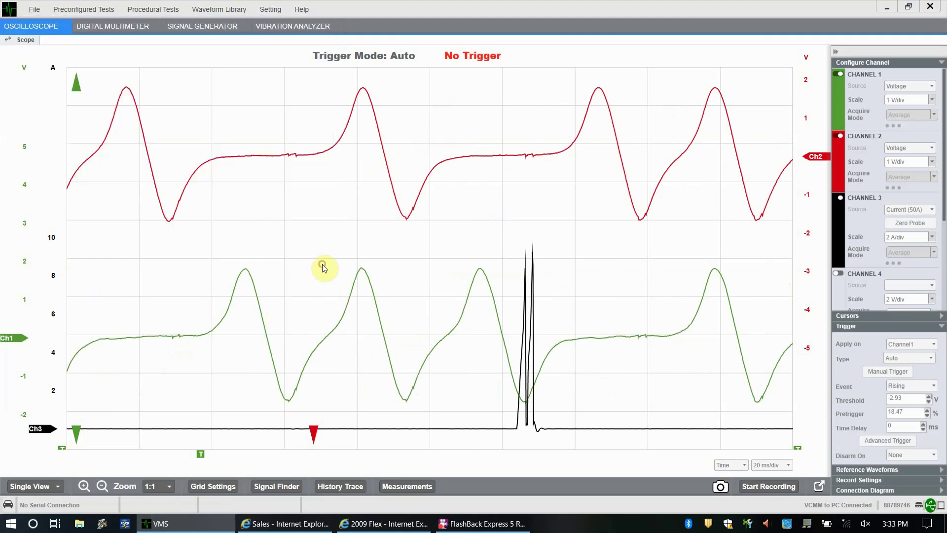
pyautogui.click(82, 9)
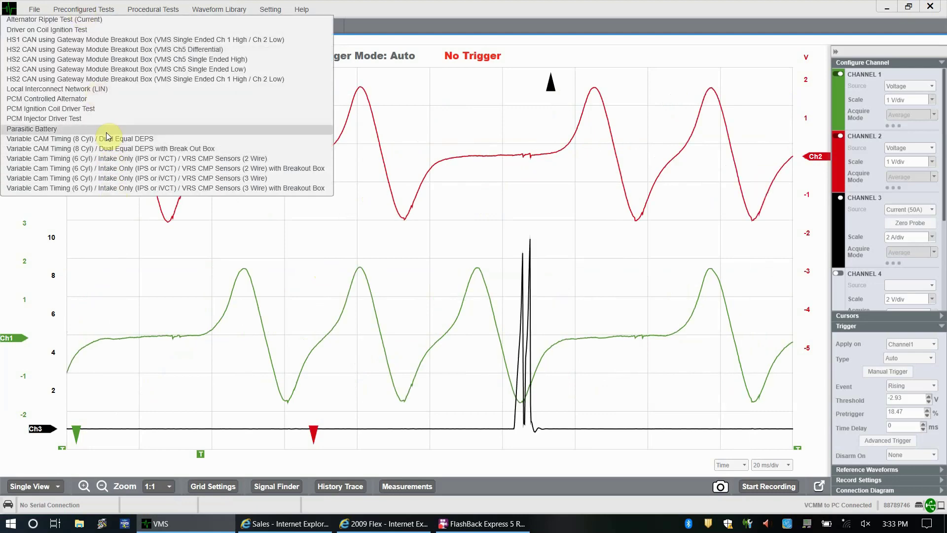
pyautogui.click(349, 223)
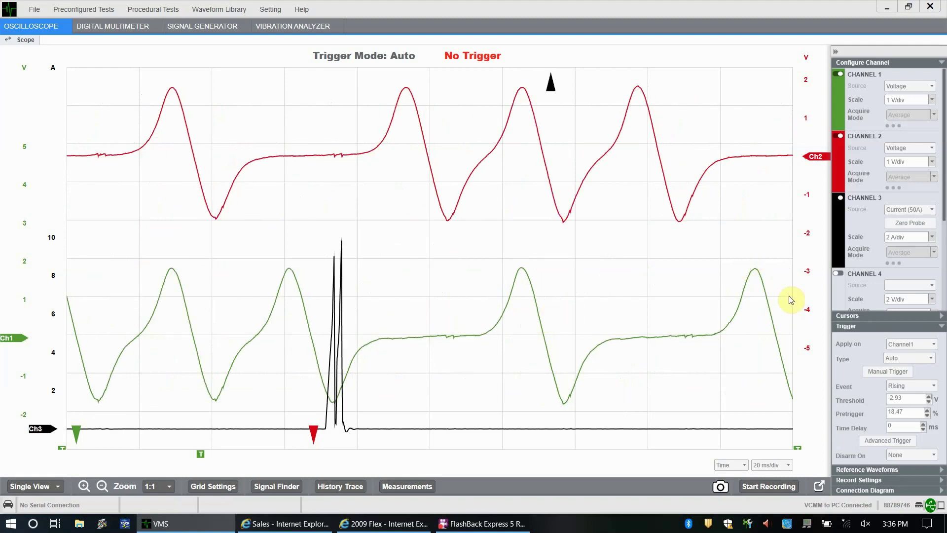
# - Apply the trigger to Channel 3 and set its trigger event to None
pyautogui.click(855, 327)
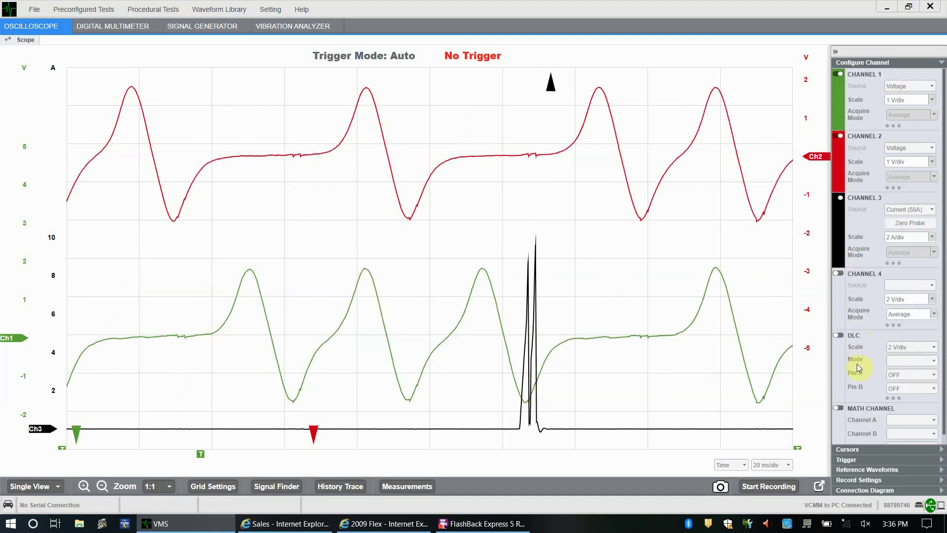
pyautogui.click(846, 459)
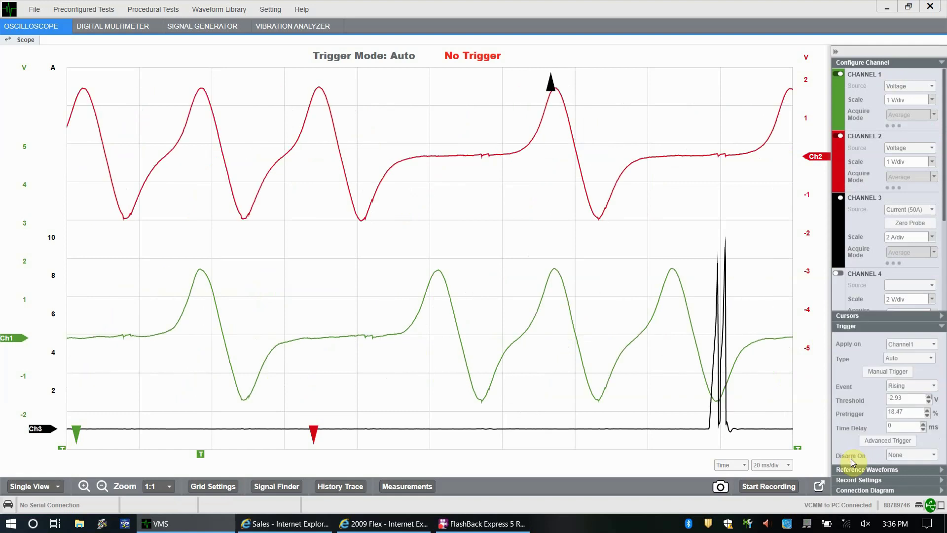
pyautogui.click(915, 344)
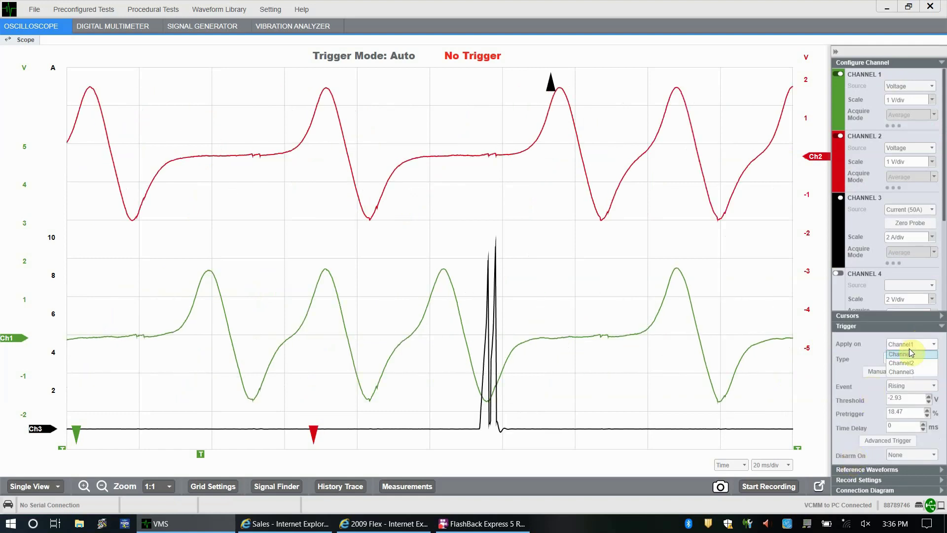
pyautogui.click(904, 372)
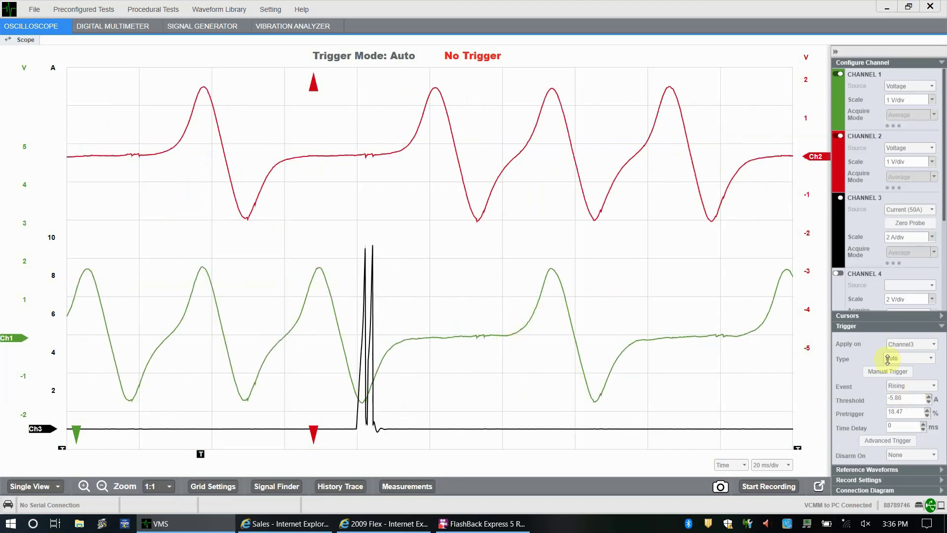
pyautogui.click(905, 386)
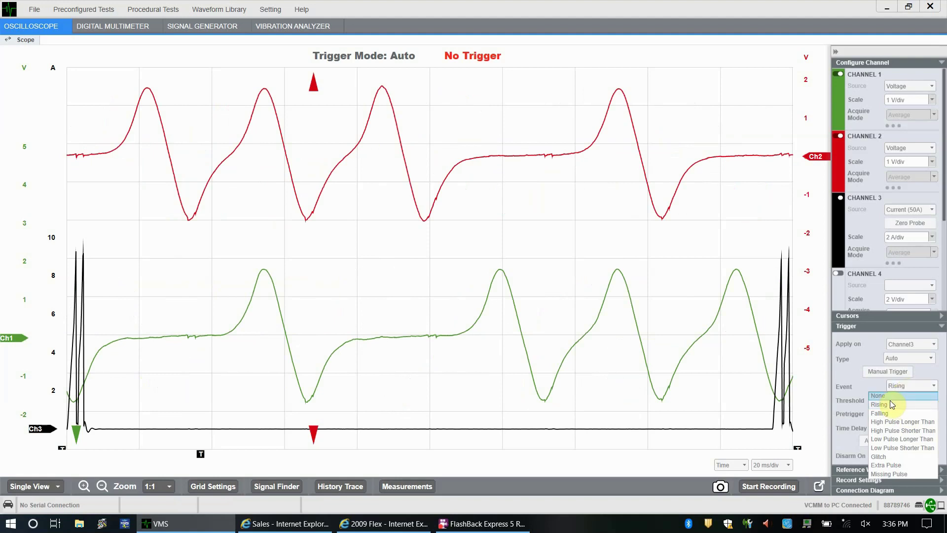
pyautogui.click(890, 396)
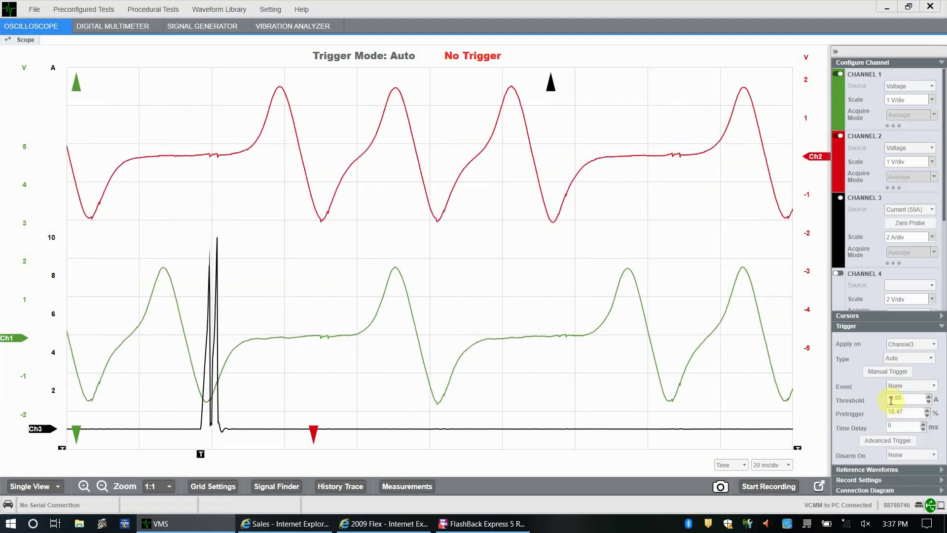
# - Raise the Channel 3 trigger threshold in stages to about 3.23 A, 6.09 A and 8.57 A
pyautogui.click(929, 397)
pyautogui.click(930, 398)
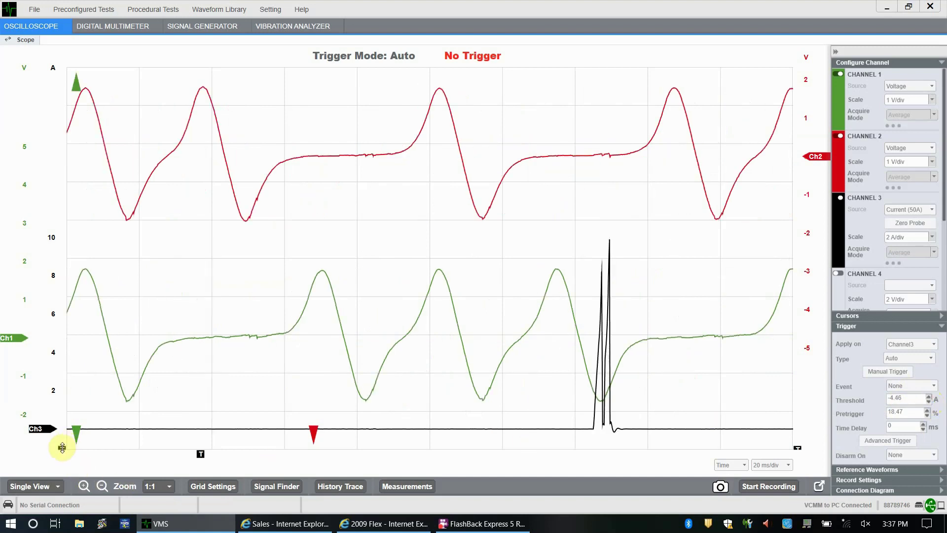
pyautogui.moveTo(62, 447); pyautogui.dragTo(63, 365)
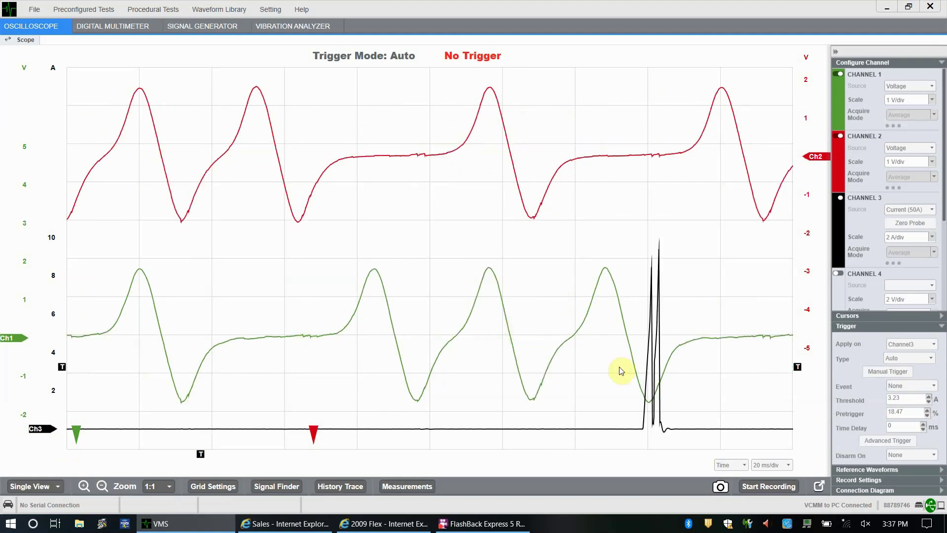
pyautogui.click(874, 359)
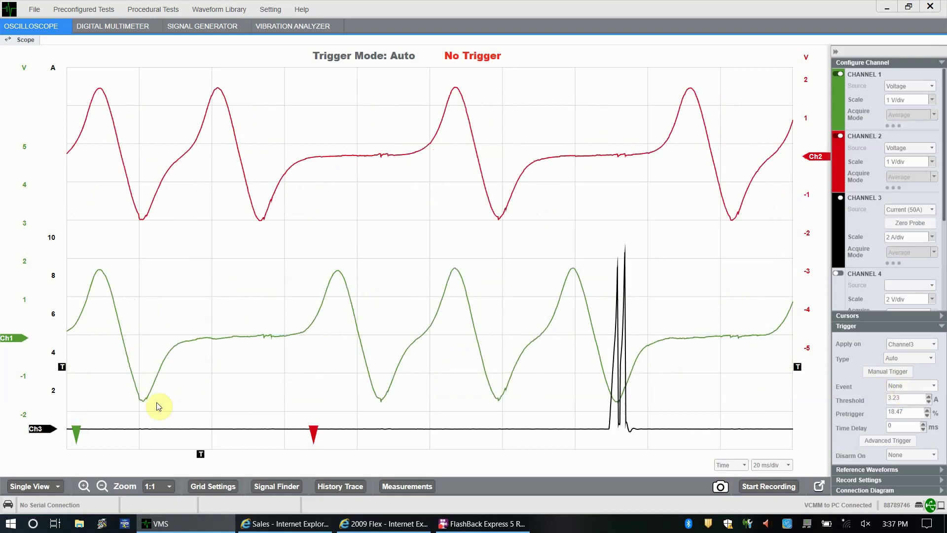
pyautogui.click(71, 354)
pyautogui.moveTo(68, 359)
pyautogui.mouseDown()
pyautogui.moveTo(59, 387)
pyautogui.moveTo(79, 311)
pyautogui.mouseUp()
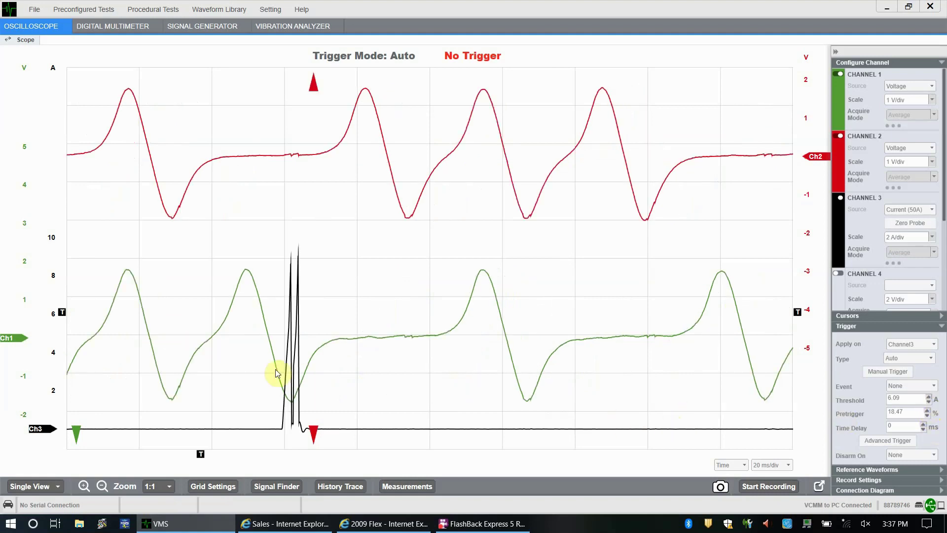
pyautogui.moveTo(64, 312); pyautogui.dragTo(64, 265)
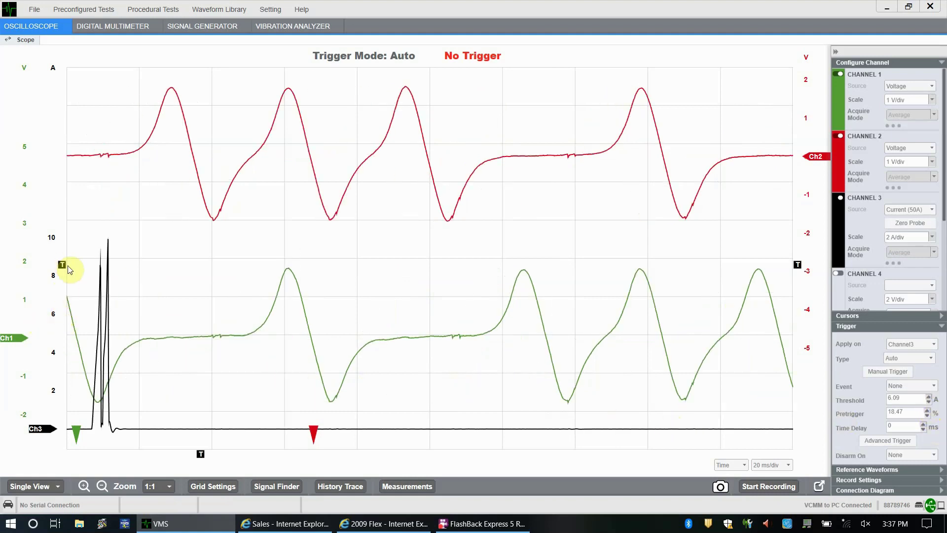
# - Overlay the Channel 1 trace on Channel 2 and place the Channel 3 baseline near the bottom of the graph
pyautogui.moveTo(46, 434)
pyautogui.mouseDown()
pyautogui.moveTo(63, 334)
pyautogui.moveTo(18, 236)
pyautogui.moveTo(28, 162)
pyautogui.mouseUp()
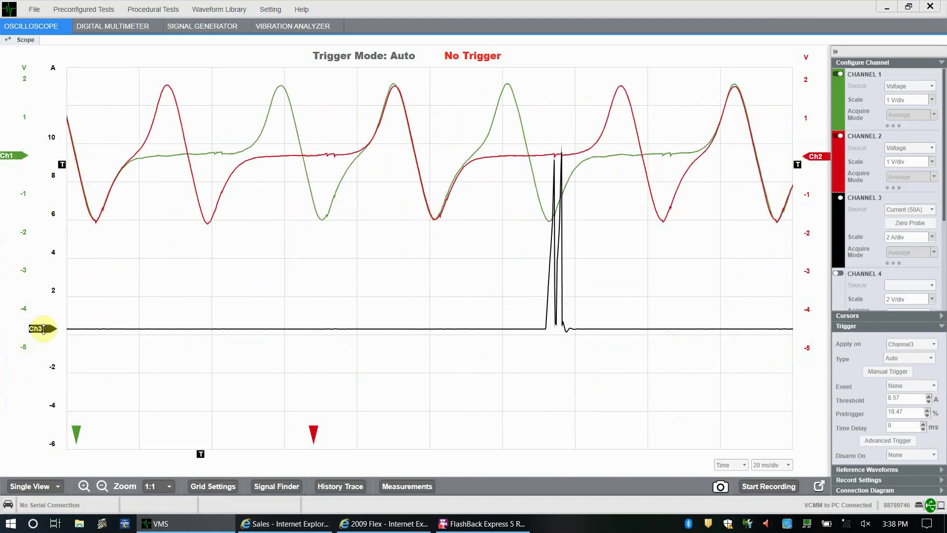
pyautogui.moveTo(44, 329); pyautogui.dragTo(43, 421)
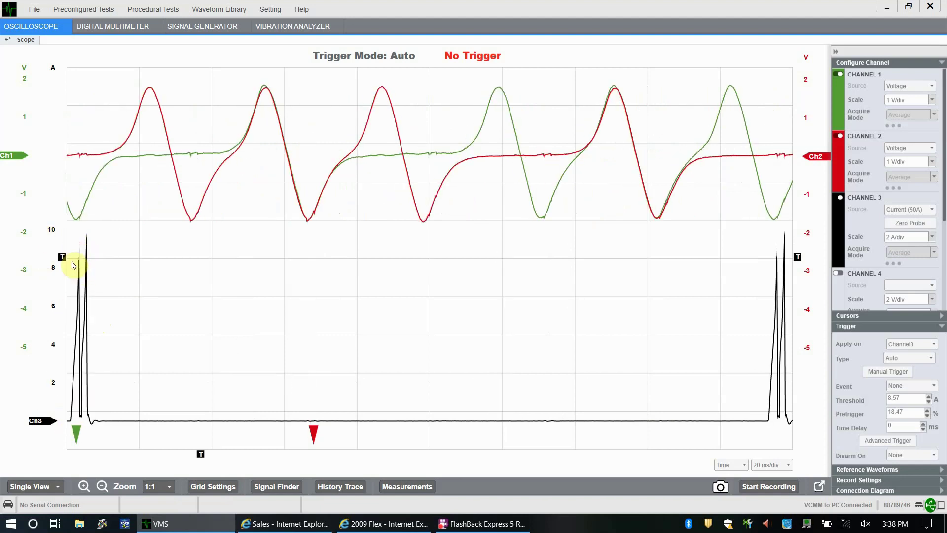
# - Move the Channel 3 trigger threshold up and down, ending at about 6.03 A, and set the trigger event to Rising
pyautogui.moveTo(63, 257); pyautogui.dragTo(64, 307)
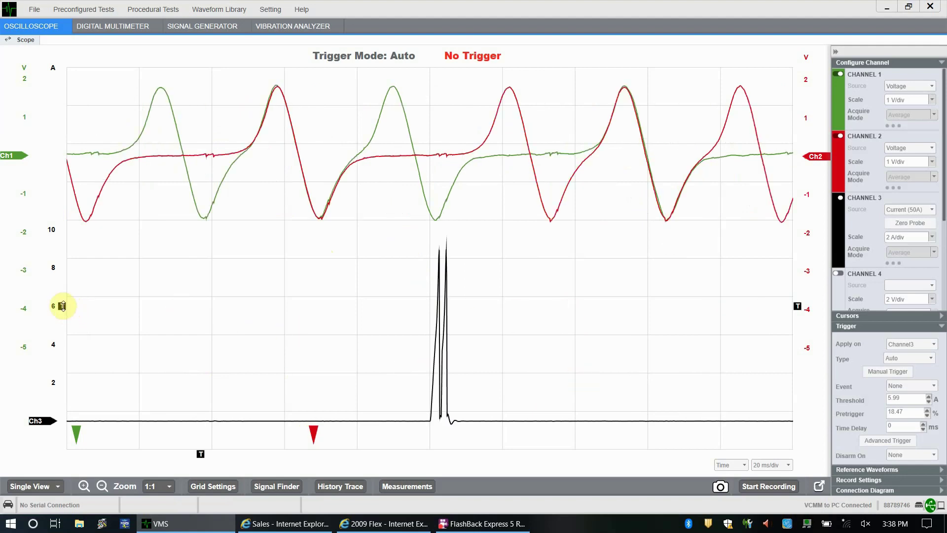
pyautogui.moveTo(62, 306); pyautogui.dragTo(78, 211)
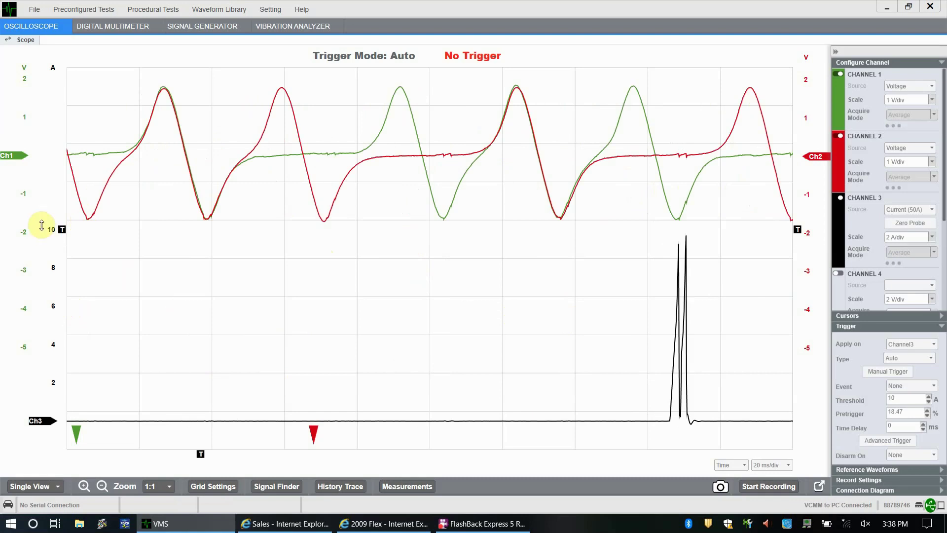
pyautogui.moveTo(52, 229)
pyautogui.mouseDown()
pyautogui.moveTo(87, 344)
pyautogui.moveTo(76, 448)
pyautogui.moveTo(76, 433)
pyautogui.mouseUp()
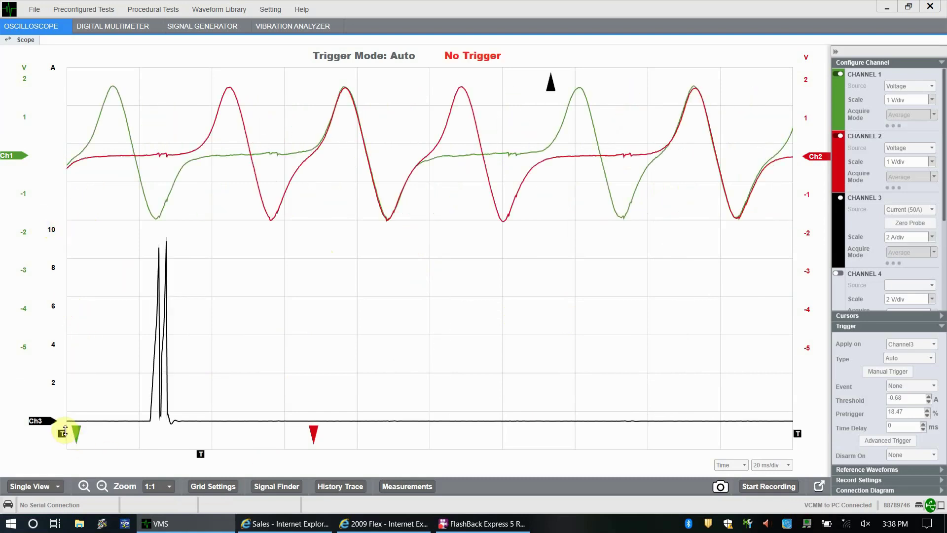
pyautogui.moveTo(62, 434); pyautogui.dragTo(68, 306)
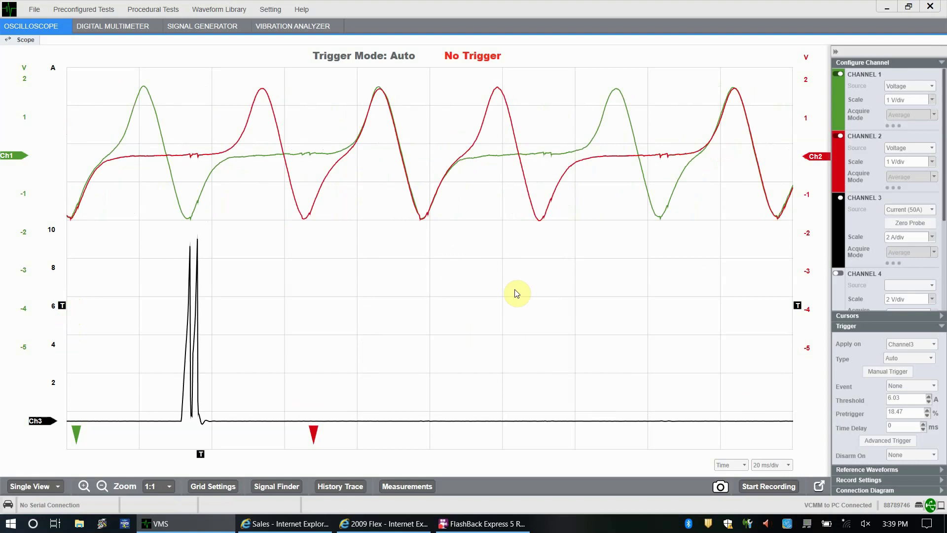
pyautogui.click(913, 386)
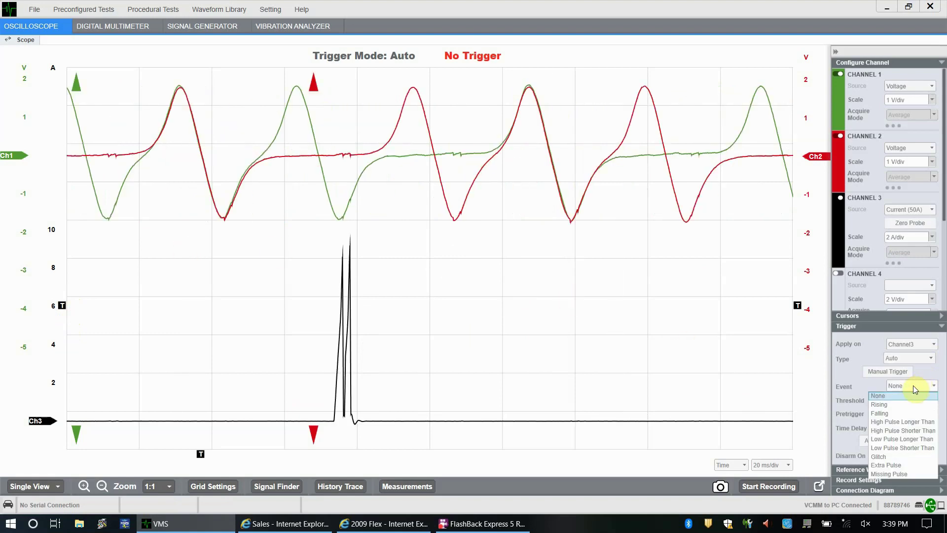
pyautogui.click(895, 404)
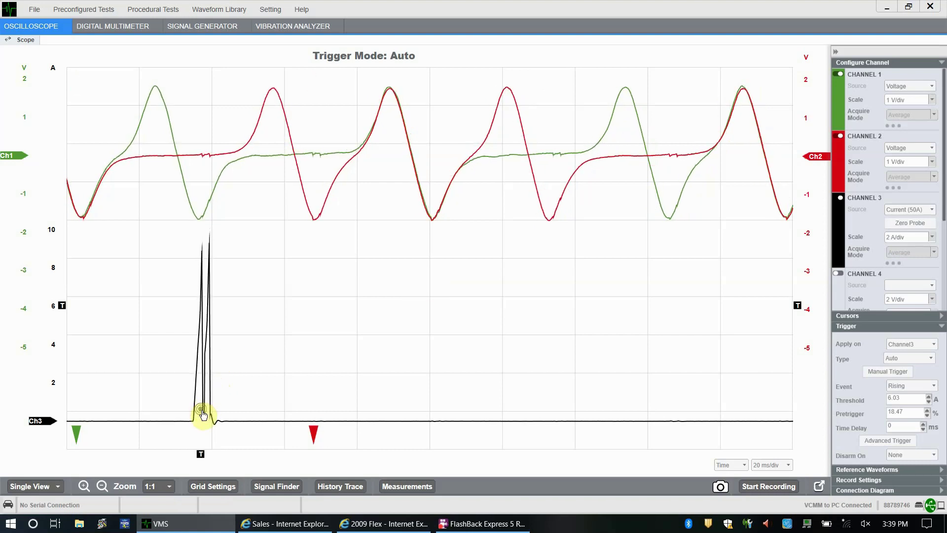
# - Reposition the Channel 3 trigger point to a pretrigger of about 17.79% and a threshold of about 5.49 A
pyautogui.moveTo(203, 414); pyautogui.dragTo(195, 337)
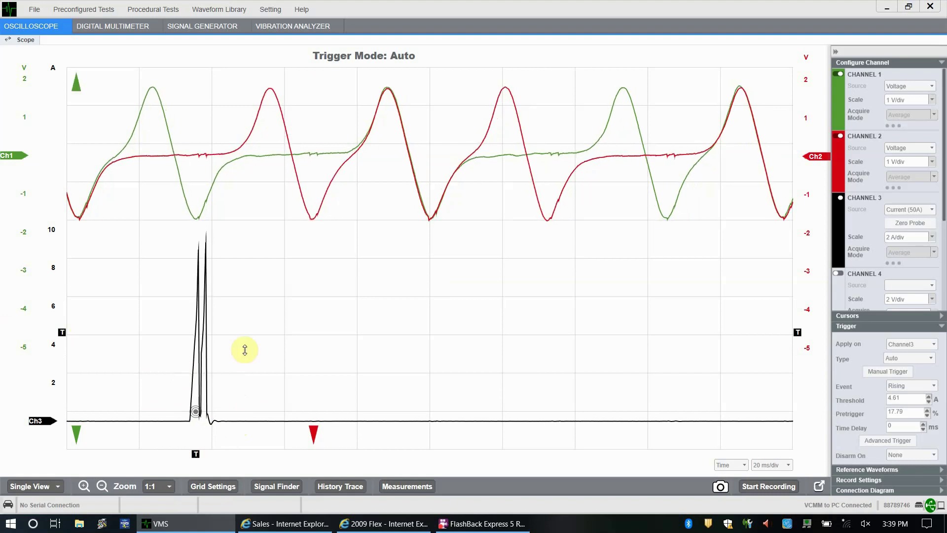
pyautogui.moveTo(63, 332); pyautogui.dragTo(62, 315)
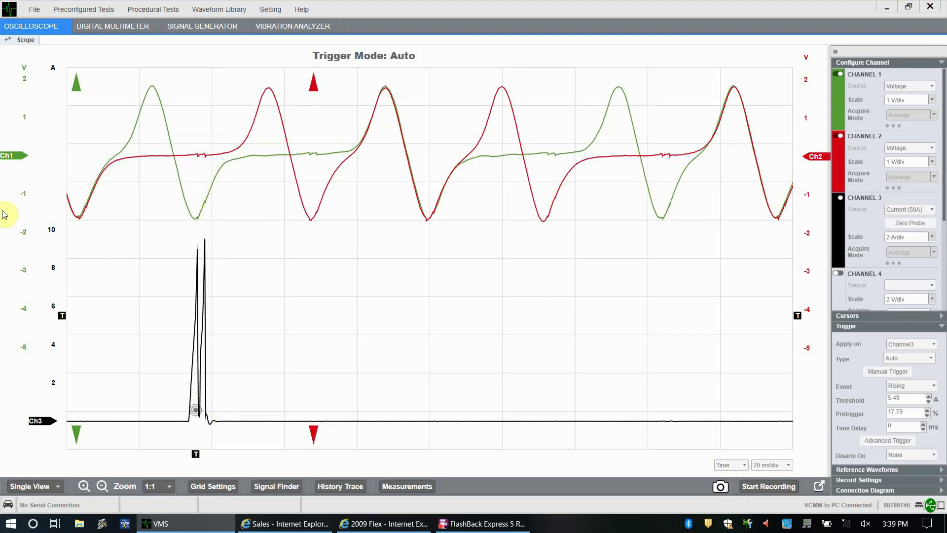
# - Shift the Channel 1 trace vertically against Channel 2, leaving its baseline about one and a half divisions below Channel 2's
pyautogui.moveTo(9, 148)
pyautogui.mouseDown()
pyautogui.moveTo(8, 201)
pyautogui.moveTo(15, 187)
pyautogui.mouseUp()
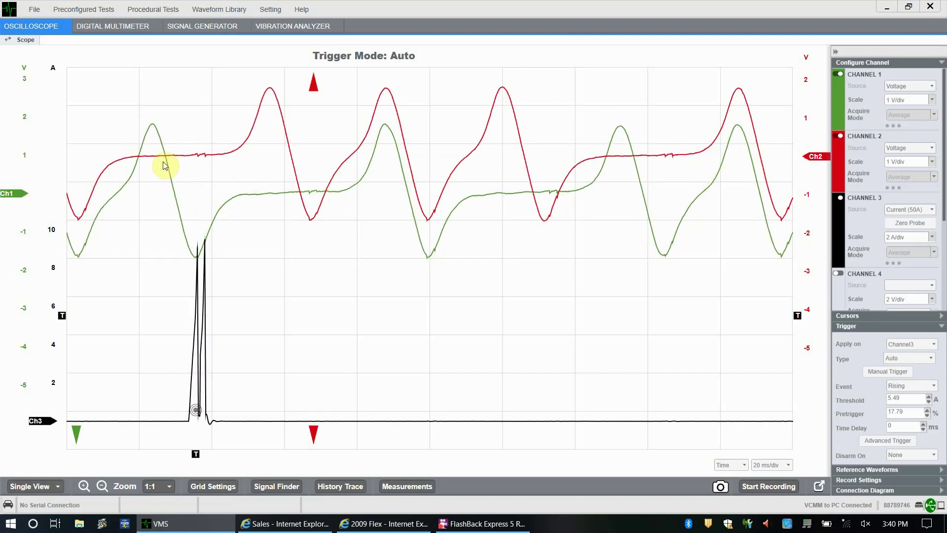
pyautogui.moveTo(14, 193); pyautogui.dragTo(20, 156)
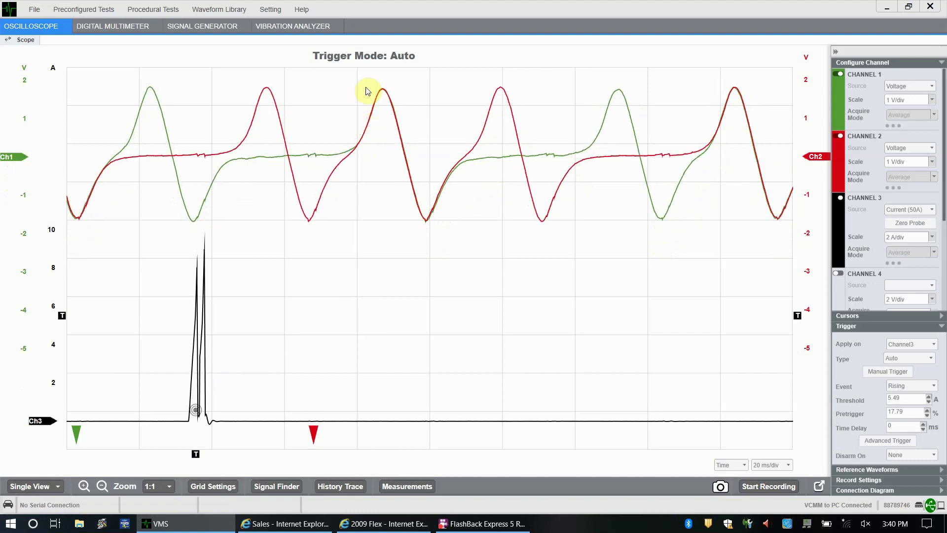
pyautogui.moveTo(15, 156); pyautogui.dragTo(25, 224)
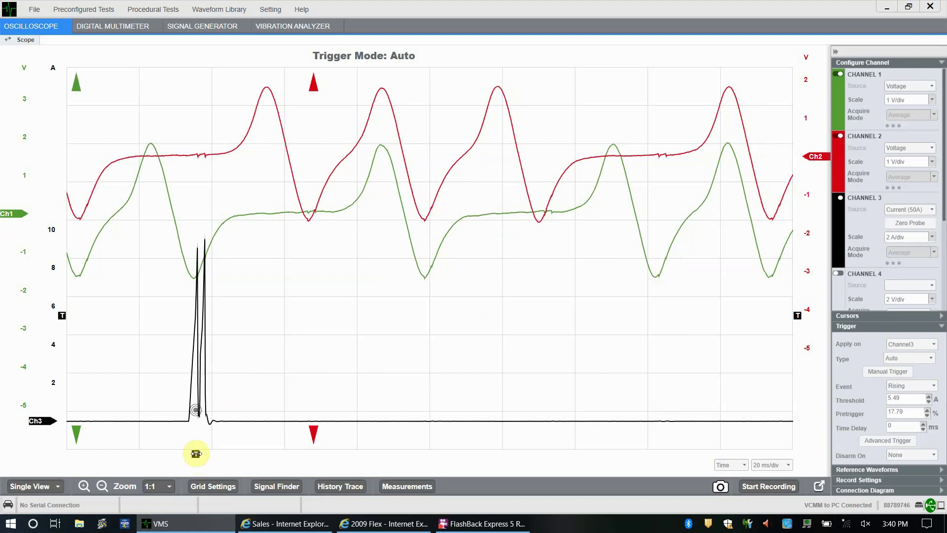
# - Move the trigger point along the time axis to pretrigger positions of about 57.55%, 98.27% and finally 27.36%
pyautogui.moveTo(196, 453)
pyautogui.mouseDown()
pyautogui.moveTo(313, 429)
pyautogui.moveTo(488, 432)
pyautogui.mouseUp()
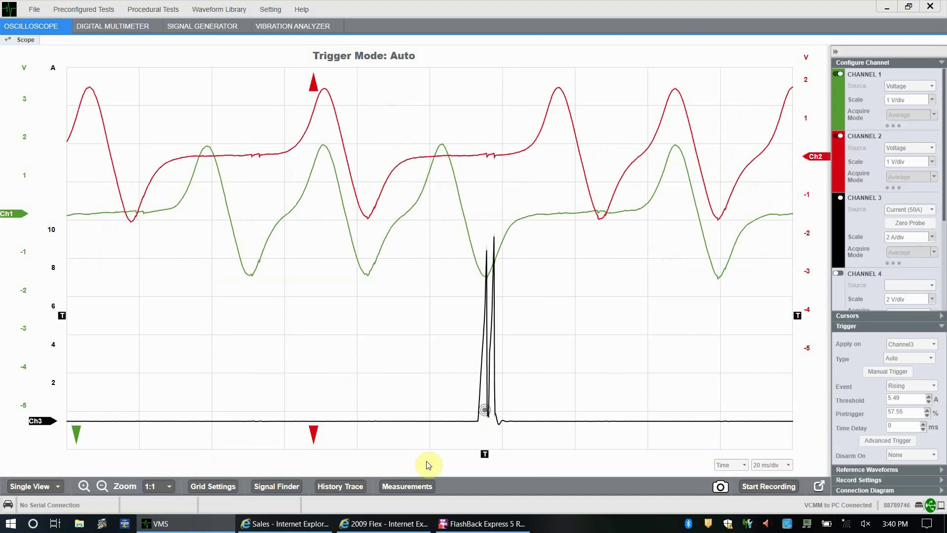
pyautogui.moveTo(484, 453); pyautogui.dragTo(782, 450)
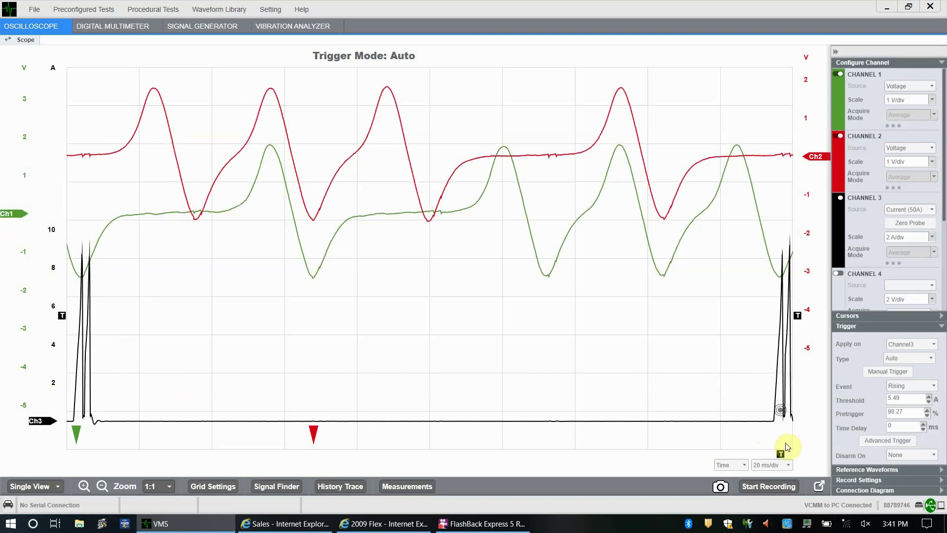
pyautogui.moveTo(781, 454); pyautogui.dragTo(266, 426)
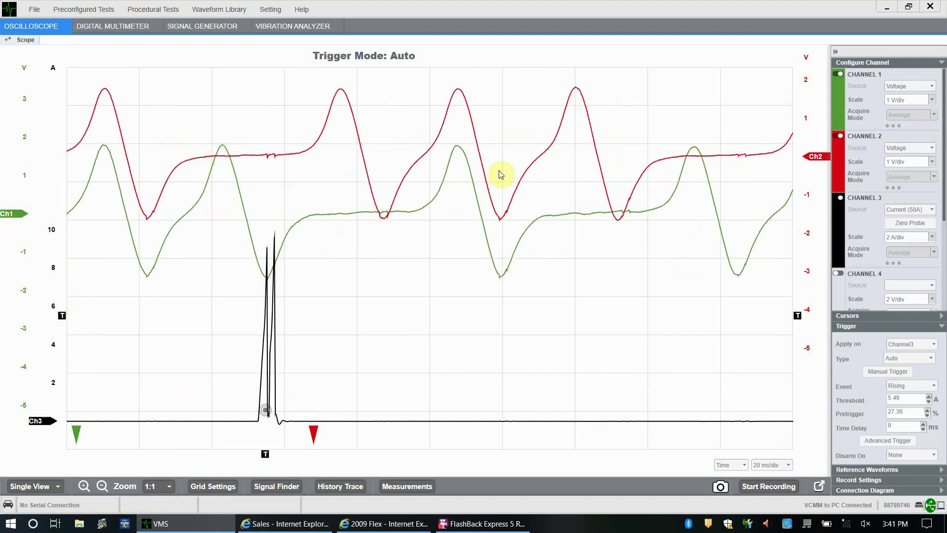
# - Switch the trigger to Channel 1 and place its threshold at about 0.91 V on the lowered Channel 1 trace
pyautogui.click(911, 345)
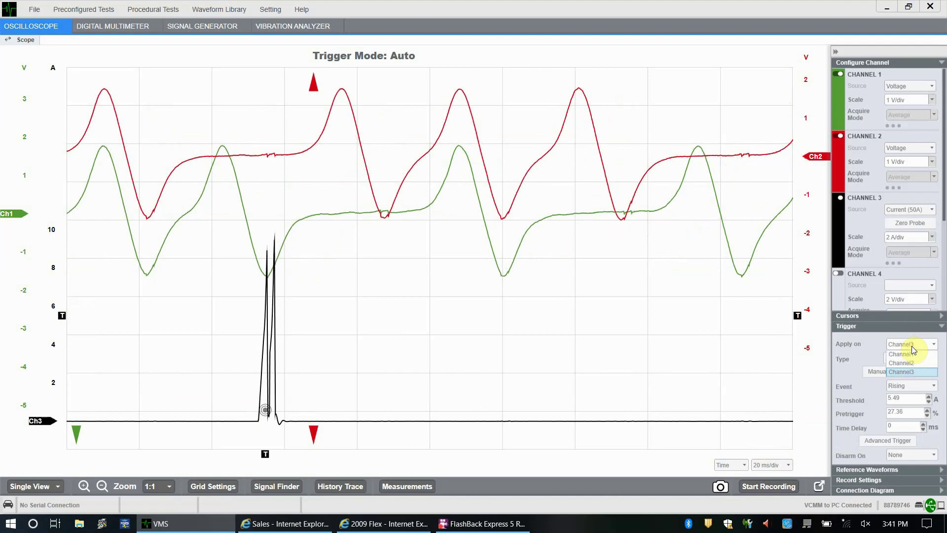
pyautogui.click(910, 354)
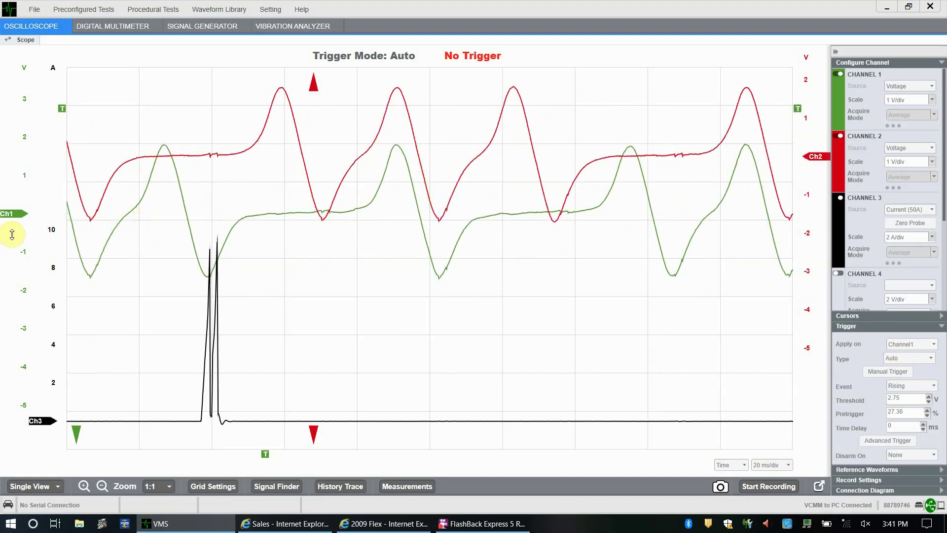
pyautogui.moveTo(16, 218); pyautogui.dragTo(26, 284)
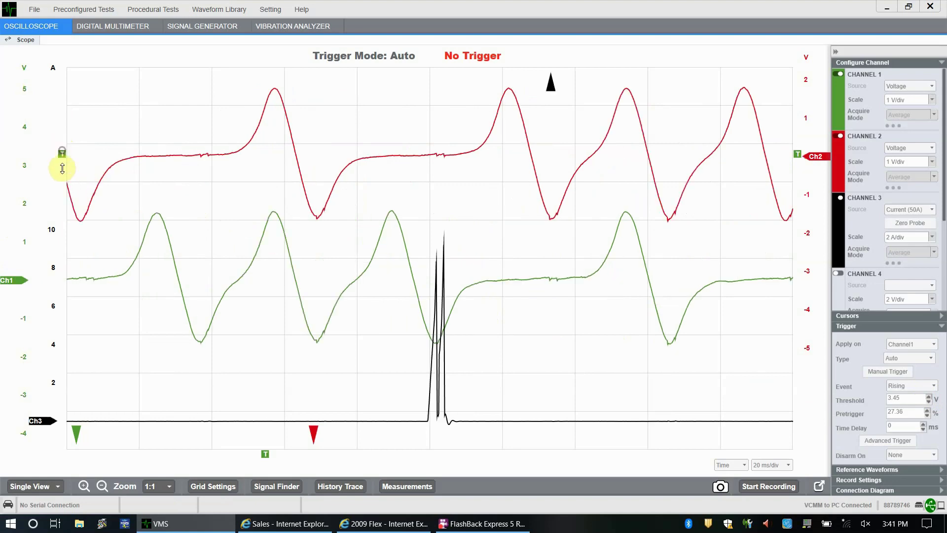
pyautogui.moveTo(62, 168); pyautogui.dragTo(61, 247)
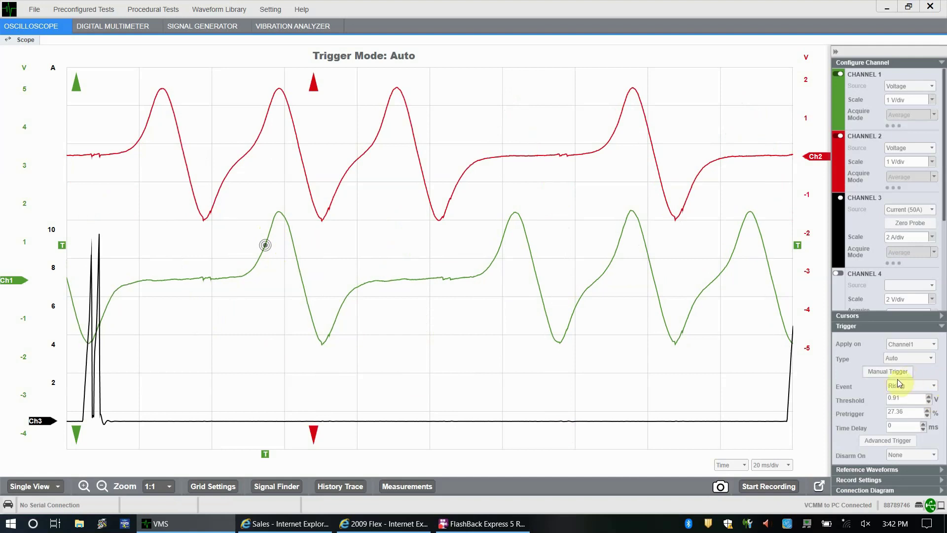
# - Step the Channel 1 trigger threshold up to 1.11 V and back to 1.01 V, and switch the trigger source to Channel 3
pyautogui.click(929, 396)
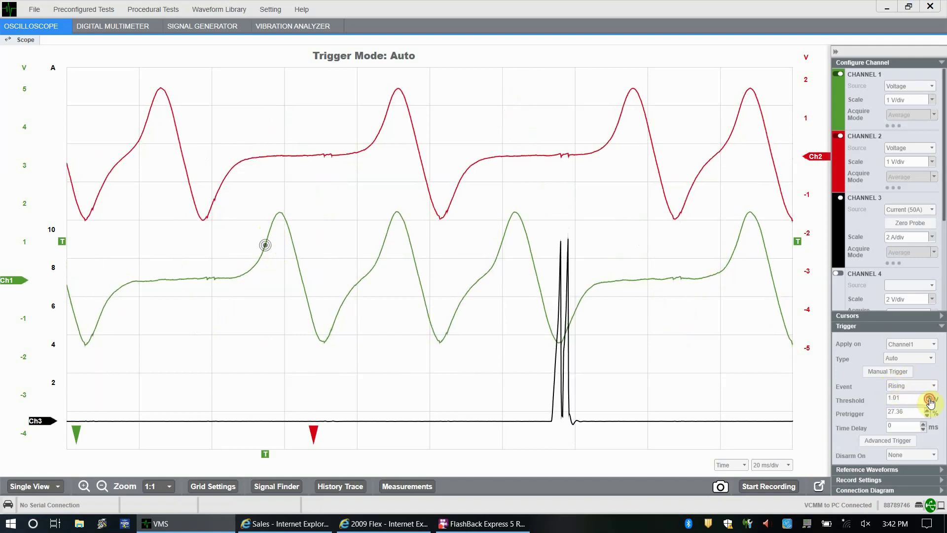
pyautogui.click(929, 398)
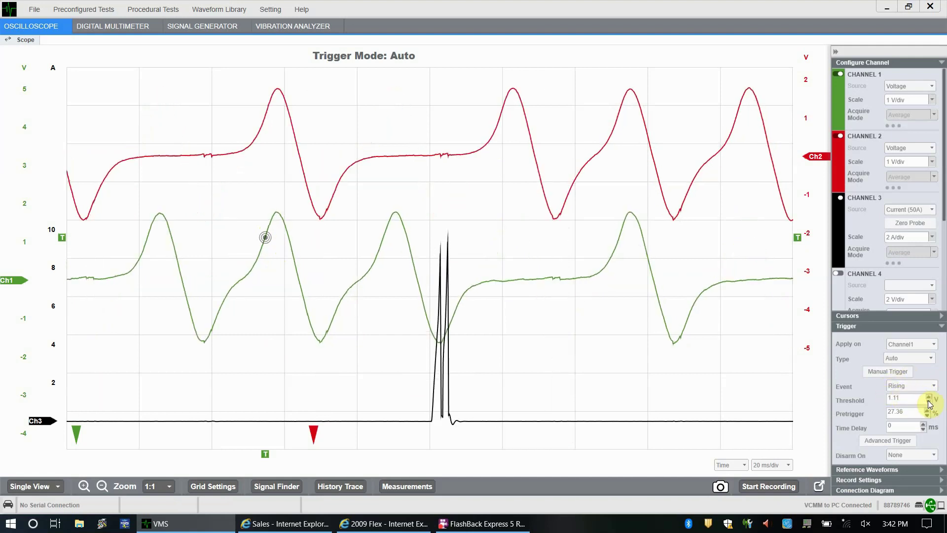
pyautogui.click(929, 403)
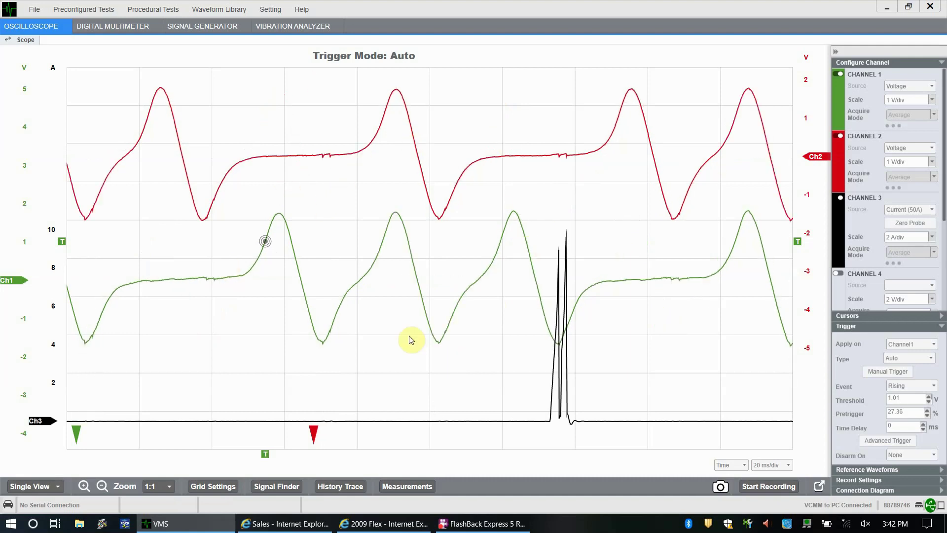
pyautogui.click(905, 344)
pyautogui.click(902, 371)
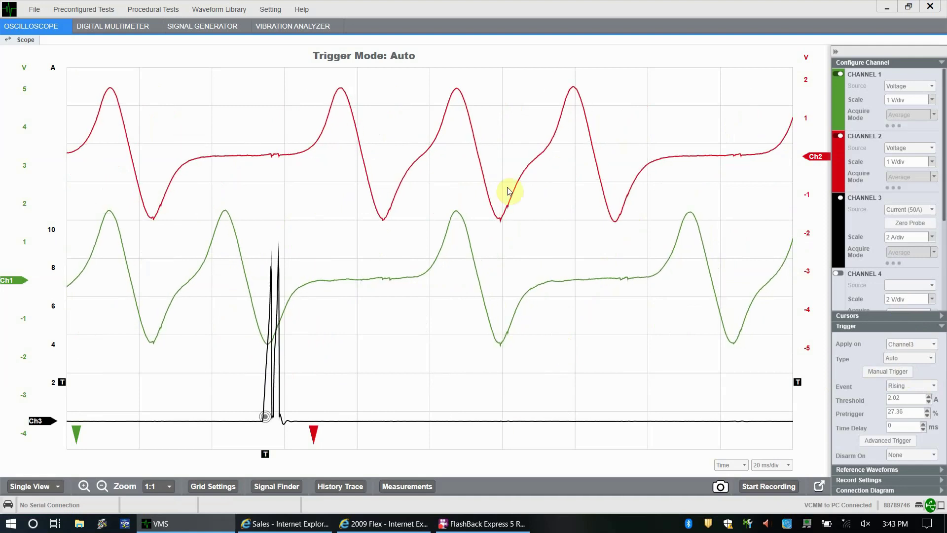
# - Load the preconfigured PCM Injector Driver Test and close its hookup instructions
pyautogui.click(93, 11)
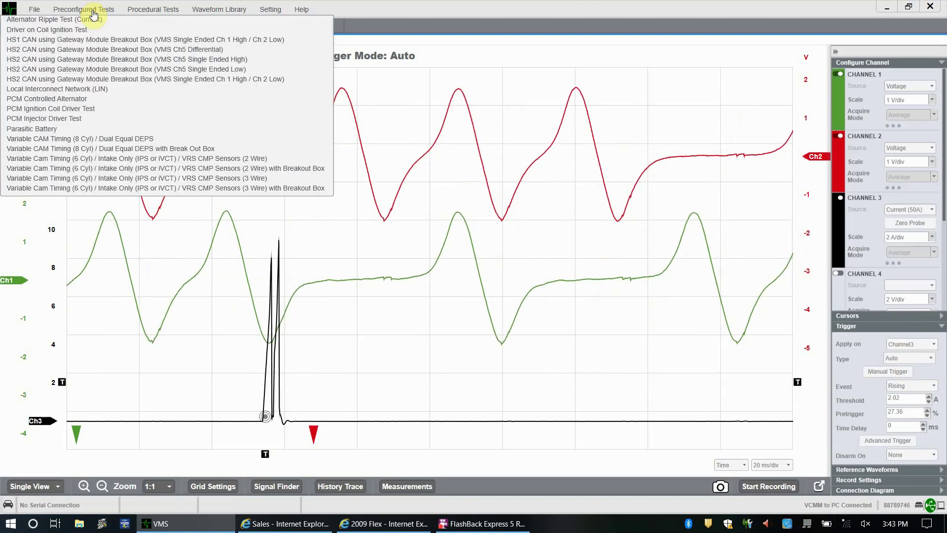
pyautogui.click(461, 279)
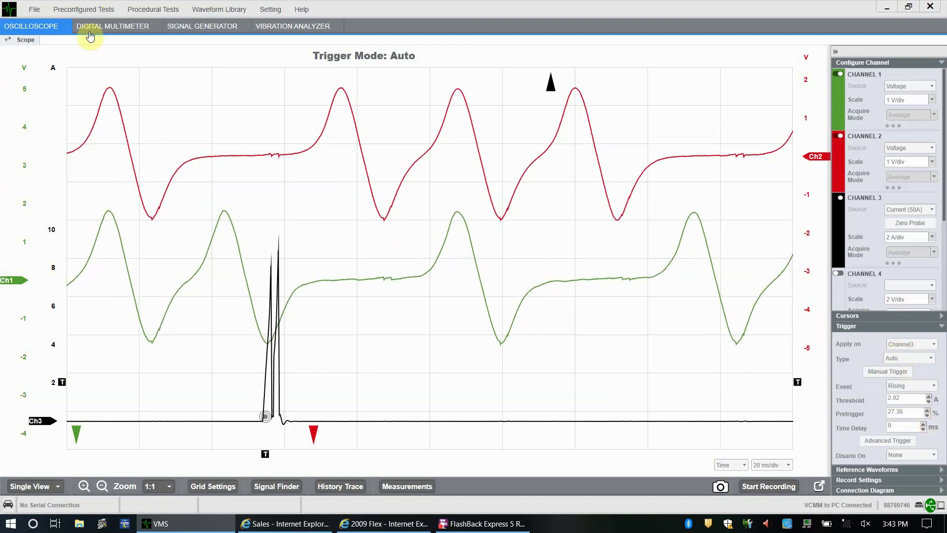
pyautogui.click(82, 10)
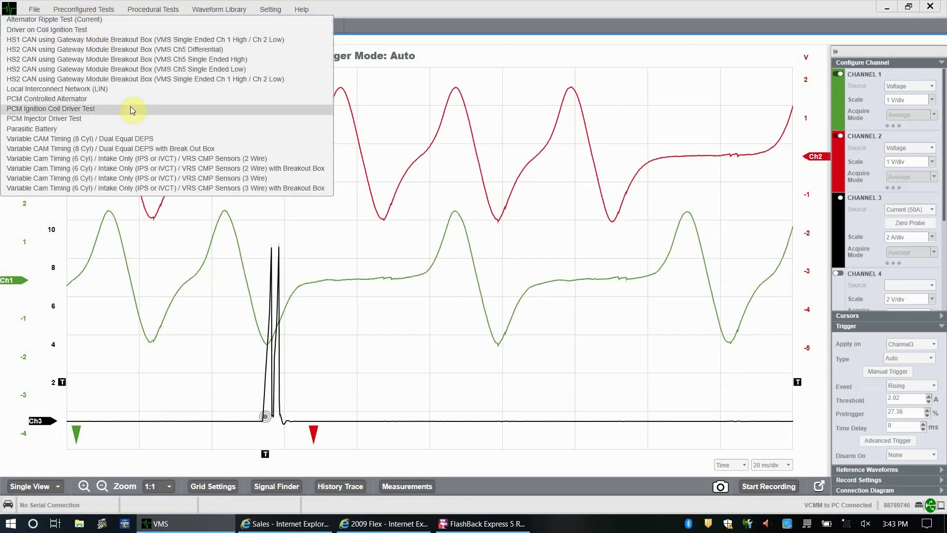
pyautogui.click(136, 123)
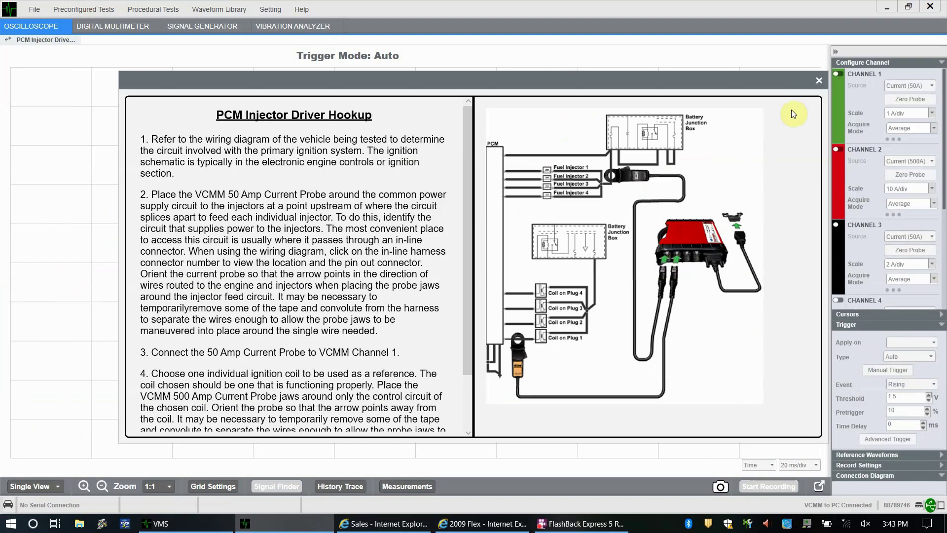
pyautogui.click(819, 80)
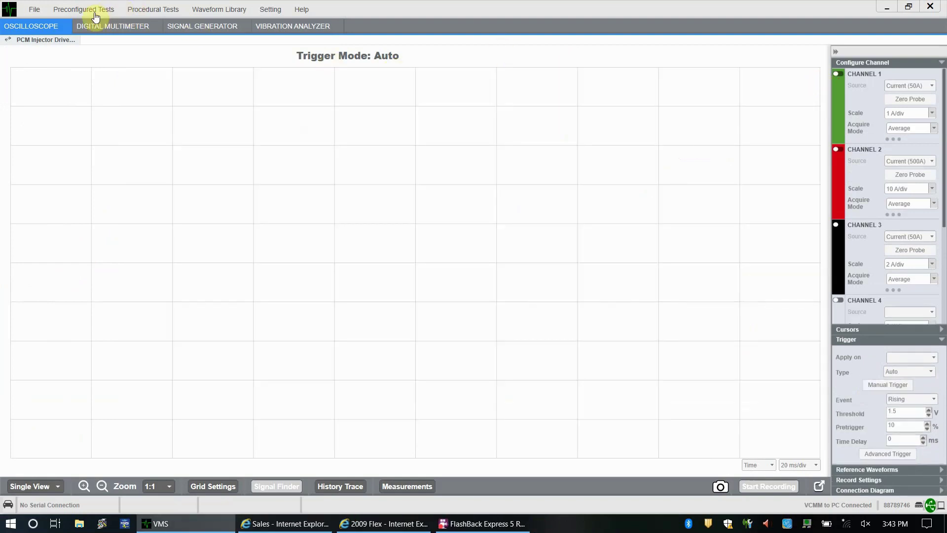
# - Load the preconfigured Variable Cam Timing (6 Cyl) / Intake Only test for VRS CMP Sensors (2 Wire) and close its hookup instructions
pyautogui.click(96, 18)
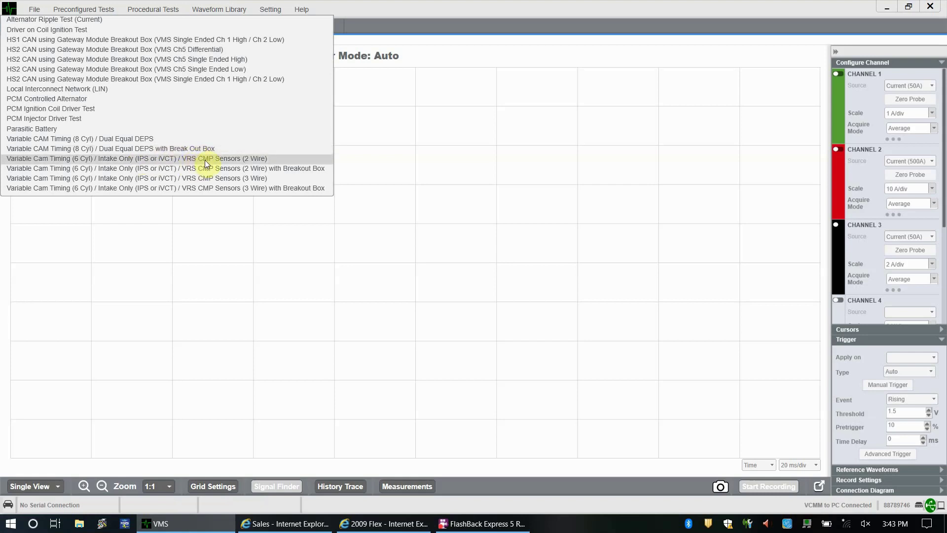
pyautogui.click(224, 159)
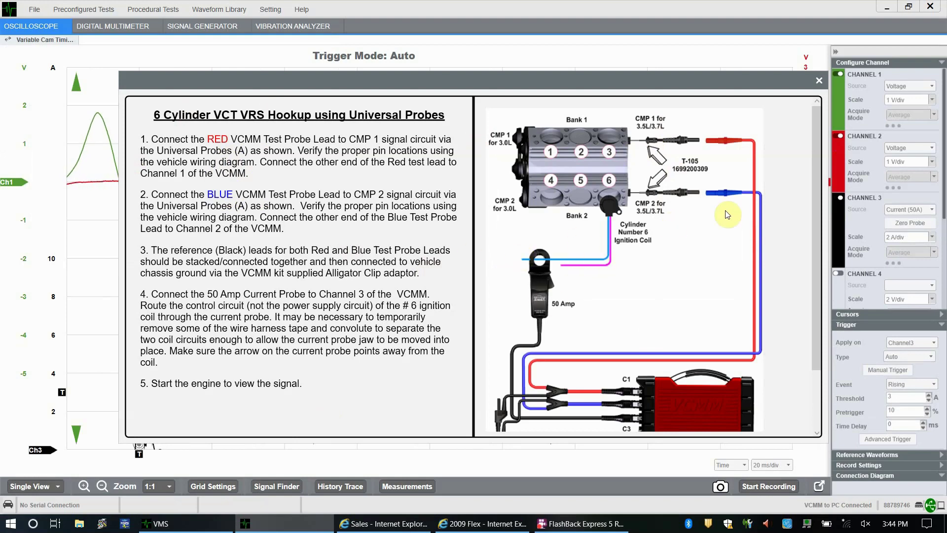
pyautogui.click(819, 80)
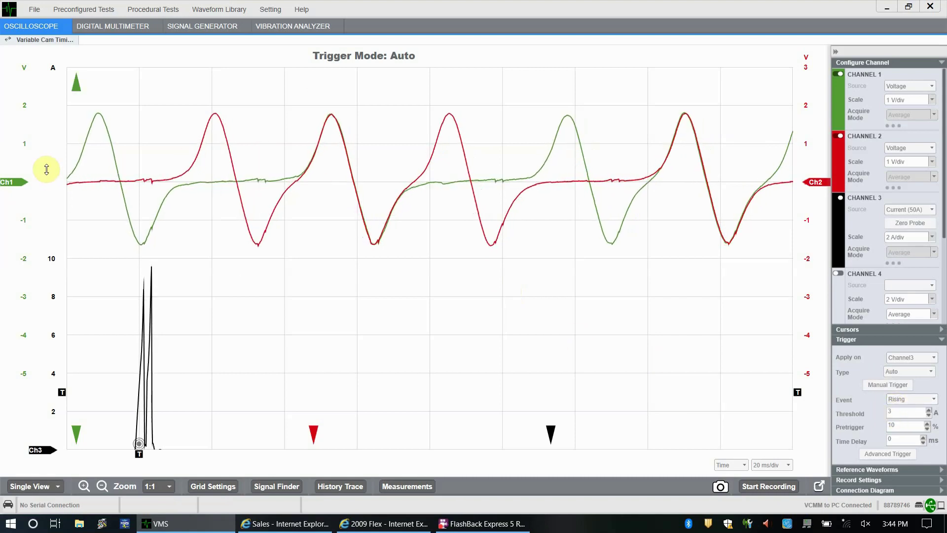
# - Lower the Channel 1 trace by about three divisions and the Channel 2 trace by about two and a half divisions
pyautogui.moveTo(25, 178); pyautogui.dragTo(30, 242)
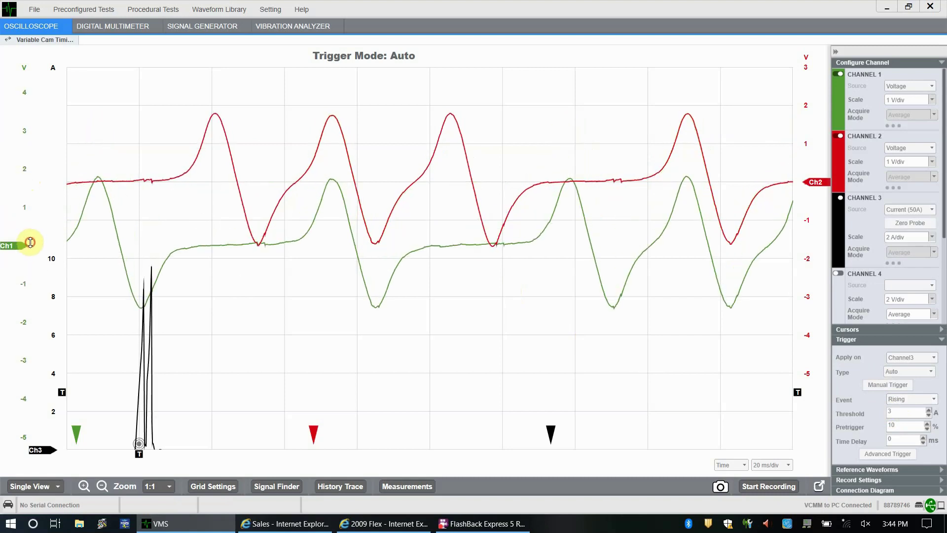
pyautogui.moveTo(30, 277)
pyautogui.mouseDown()
pyautogui.moveTo(32, 206)
pyautogui.moveTo(6, 225)
pyautogui.moveTo(12, 304)
pyautogui.mouseUp()
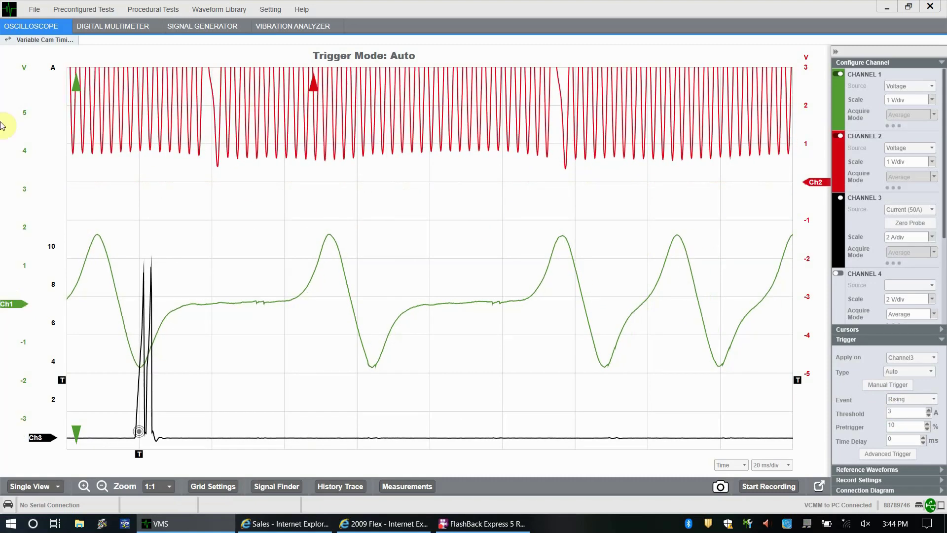
pyautogui.moveTo(818, 175)
pyautogui.mouseDown()
pyautogui.moveTo(814, 285)
pyautogui.moveTo(813, 272)
pyautogui.mouseUp()
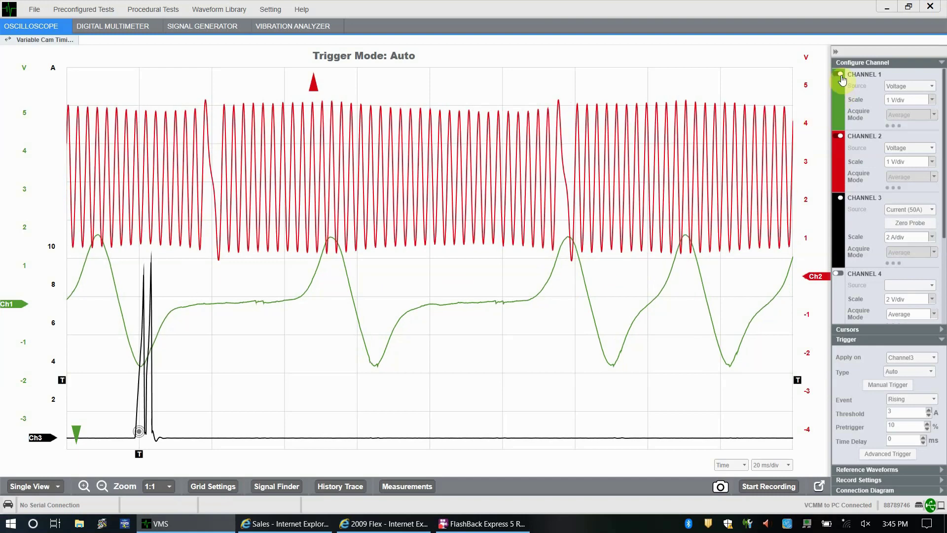
# - Turn off Channel 3, exiting the predefined configuration, and move Channel 1 down about two divisions and Channel 2 up about 2.7 divisions
pyautogui.click(840, 197)
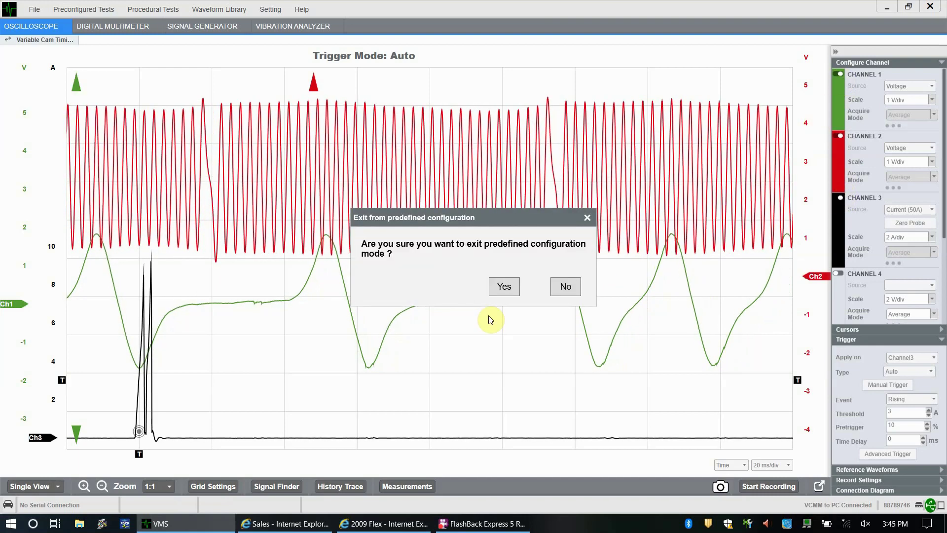
pyautogui.click(507, 286)
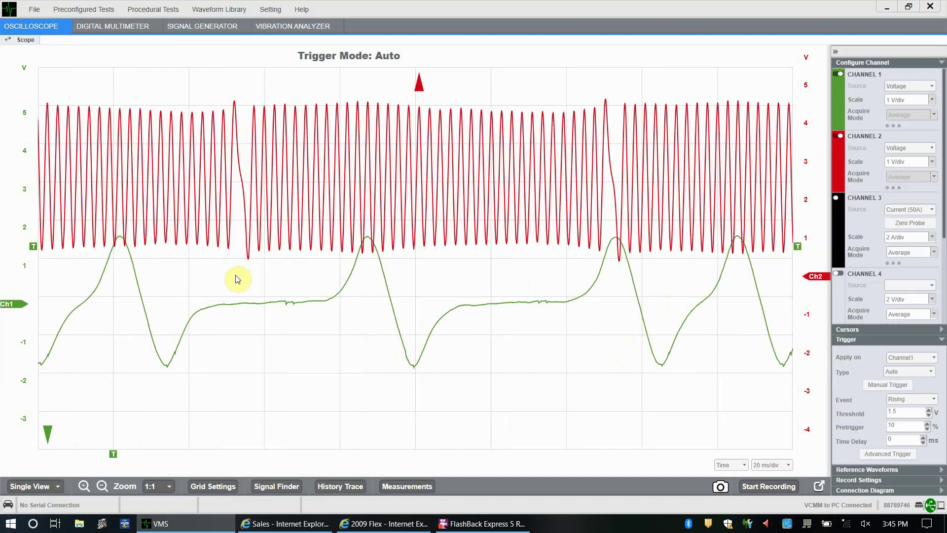
pyautogui.moveTo(8, 302); pyautogui.dragTo(7, 379)
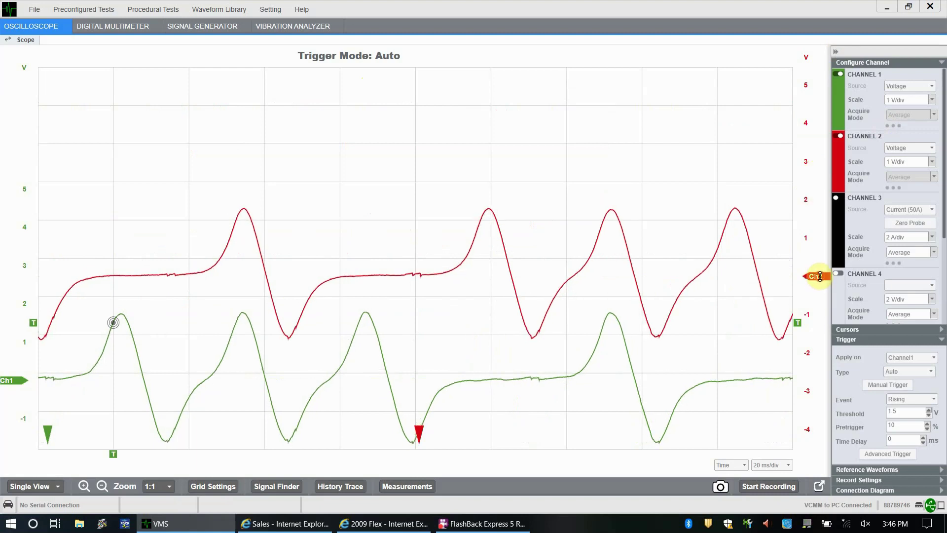
pyautogui.moveTo(820, 284); pyautogui.dragTo(828, 173)
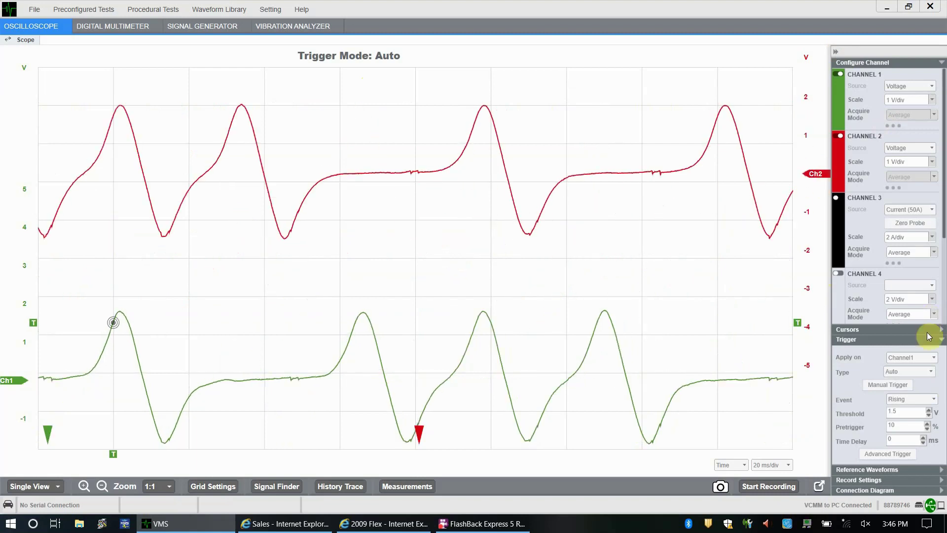